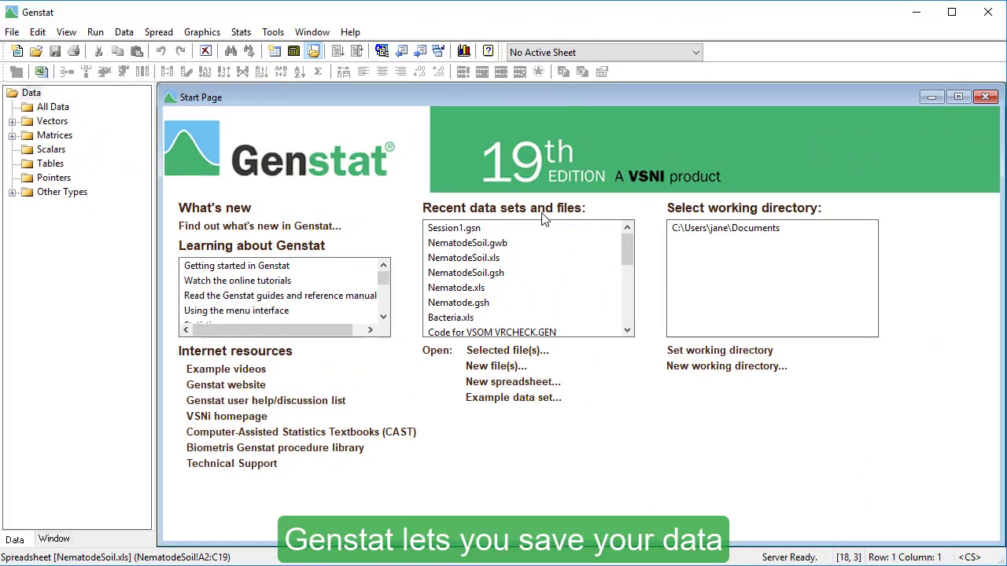
- Search the Genstat Knowledge Base for 'supported file formats' and read the import/export formats table
click(487, 51)
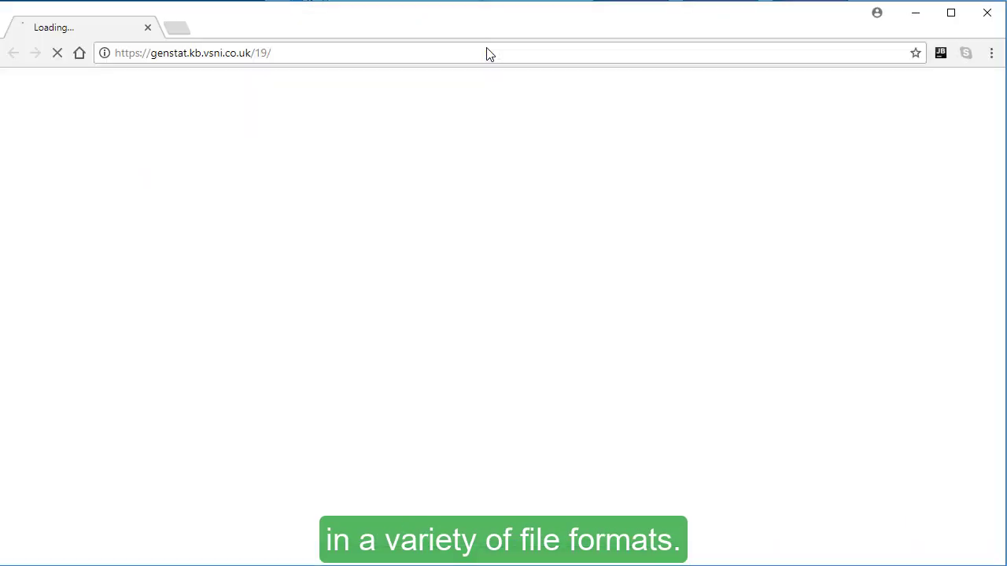
text(supporte)
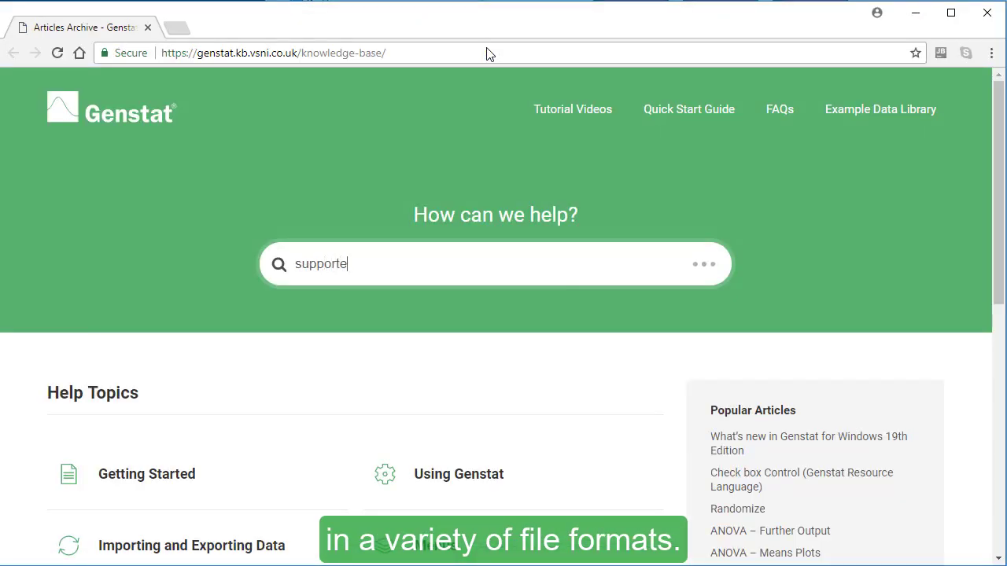
text(d file formats)
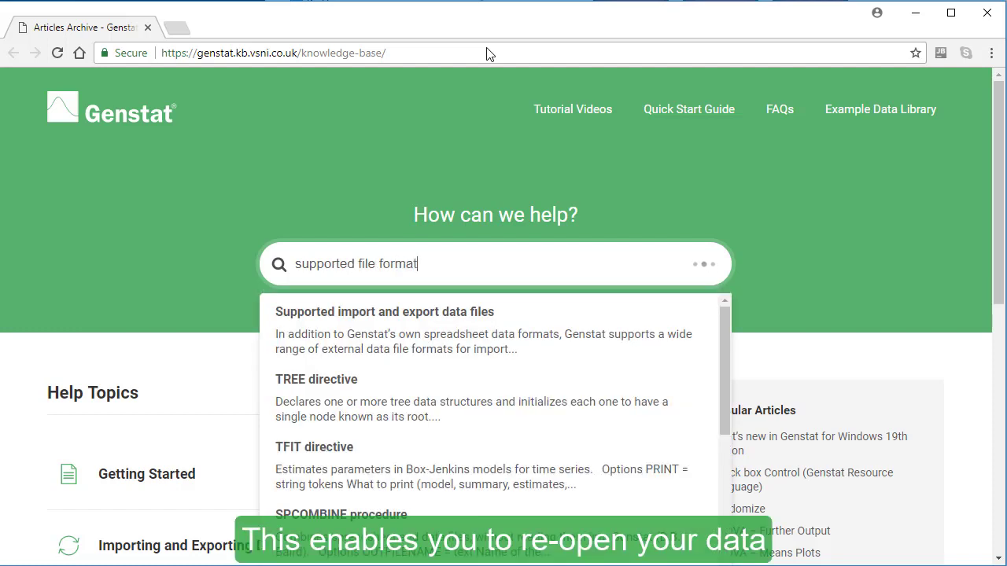
click(424, 337)
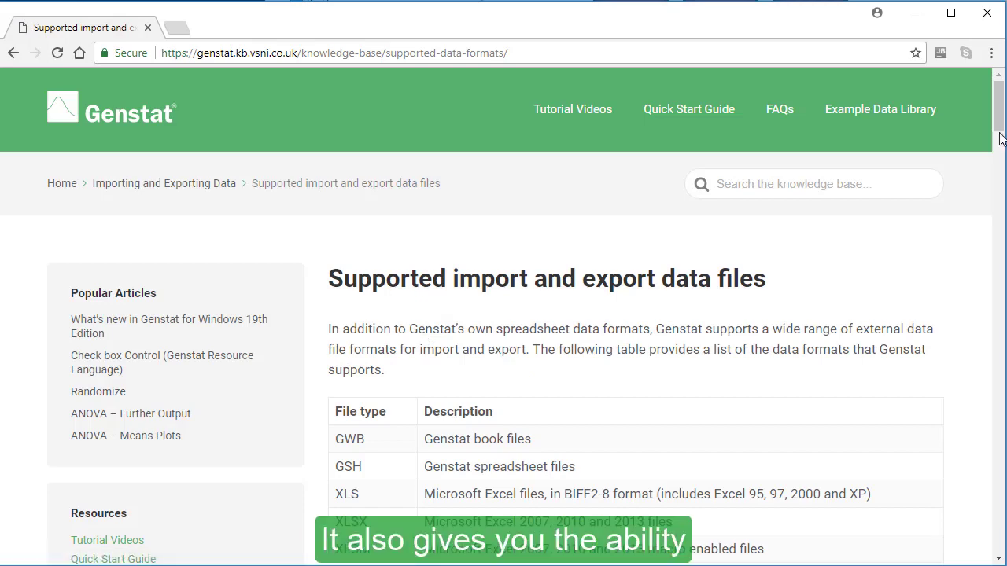
drag(1001, 130, 988, 223)
scroll(988, 224, down, 15)
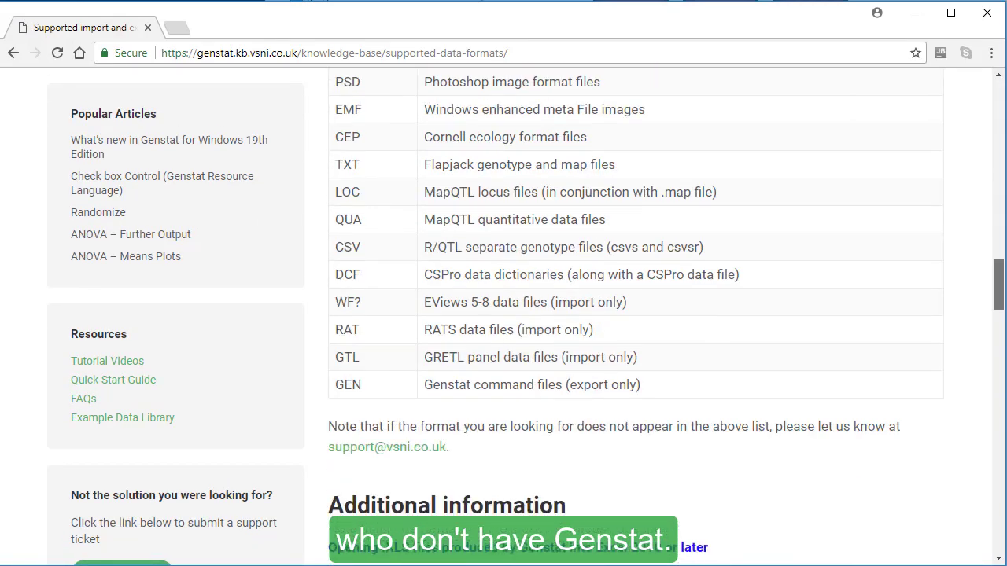
scroll(629, 315, down, 1)
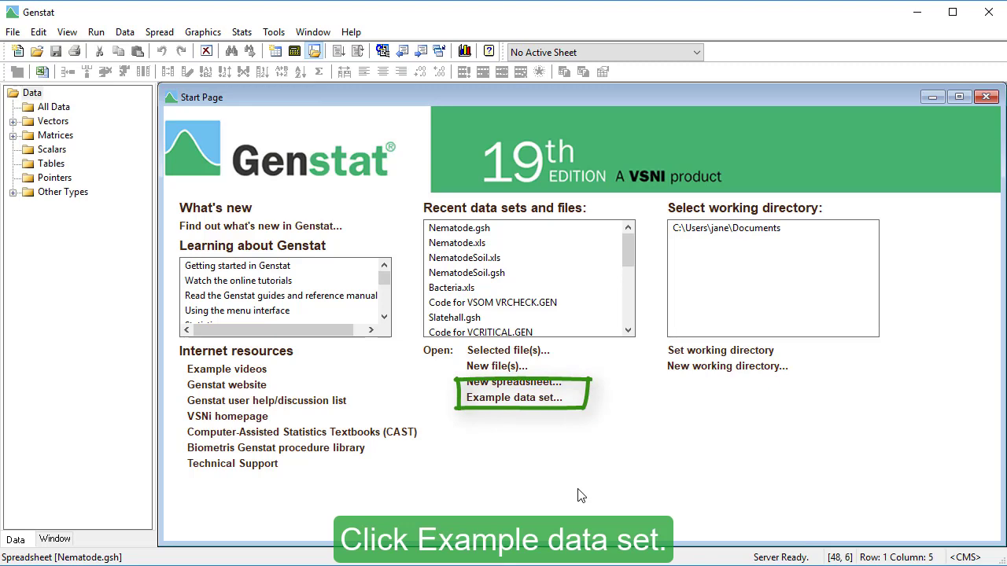
- Find 'nematode' among the example data sets and open Nematode.gsh
click(519, 399)
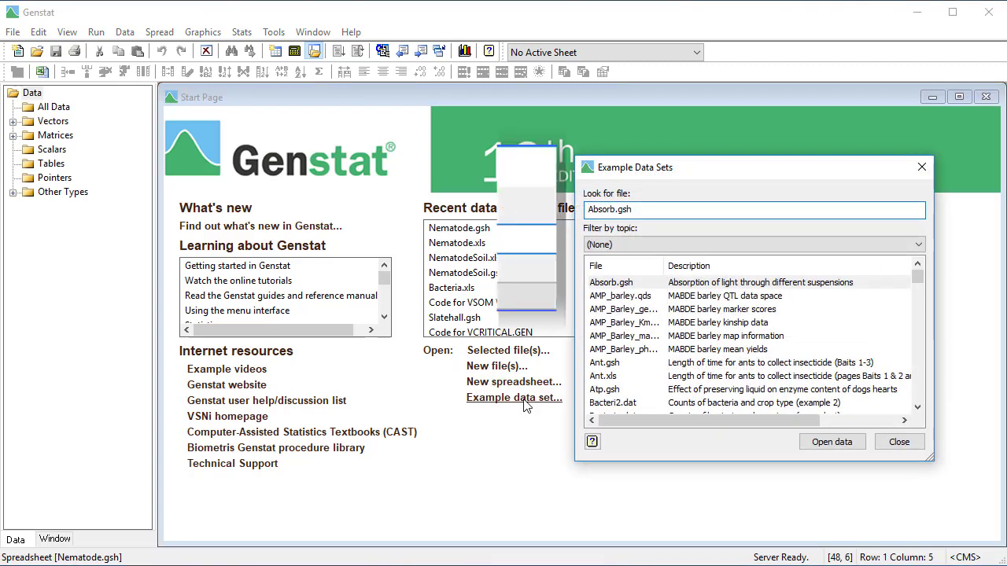
text(nematode)
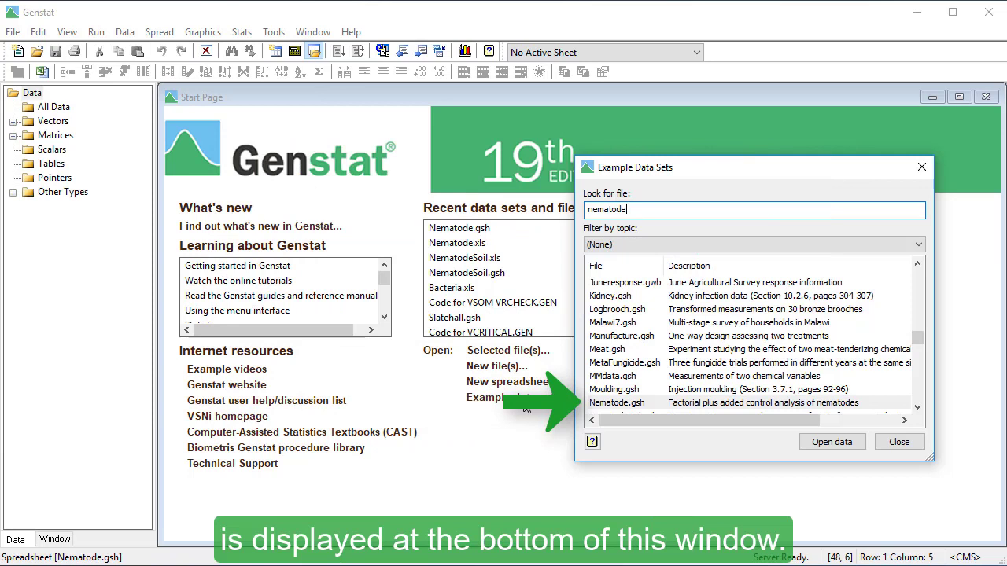
double_click(621, 403)
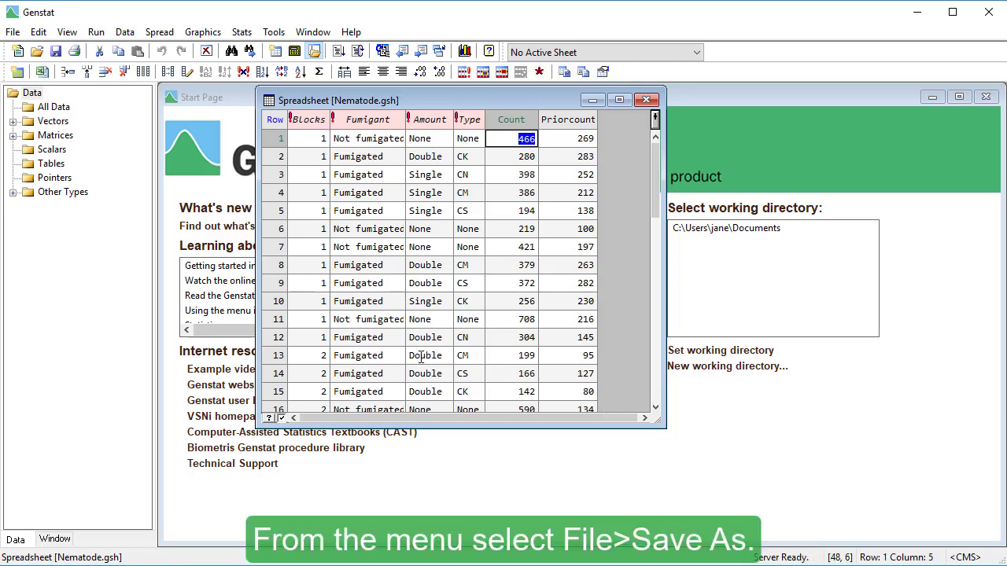
- Save the spreadsheet as Excel File (*.xls), creating Nematode.xls in Documents
click(14, 32)
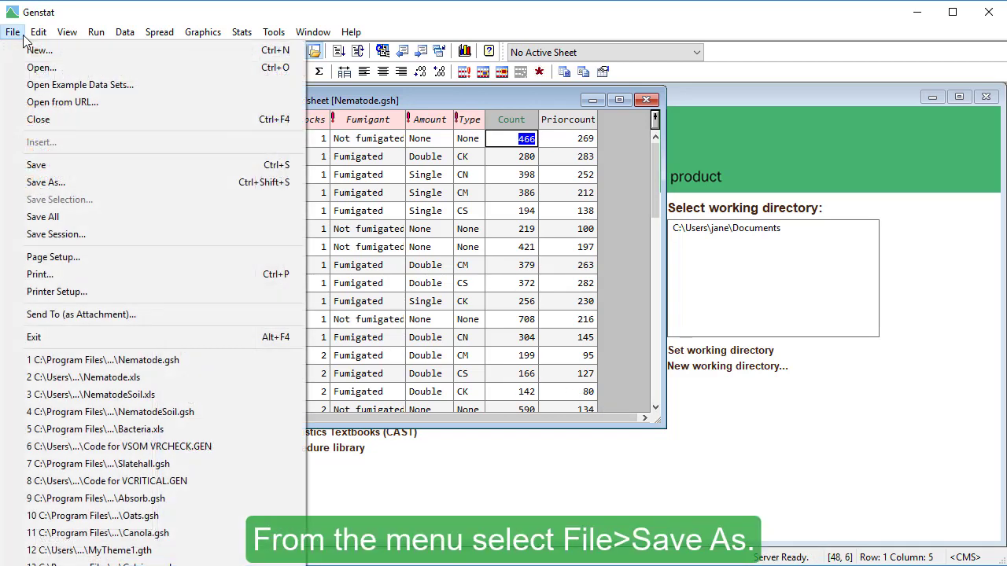
click(103, 182)
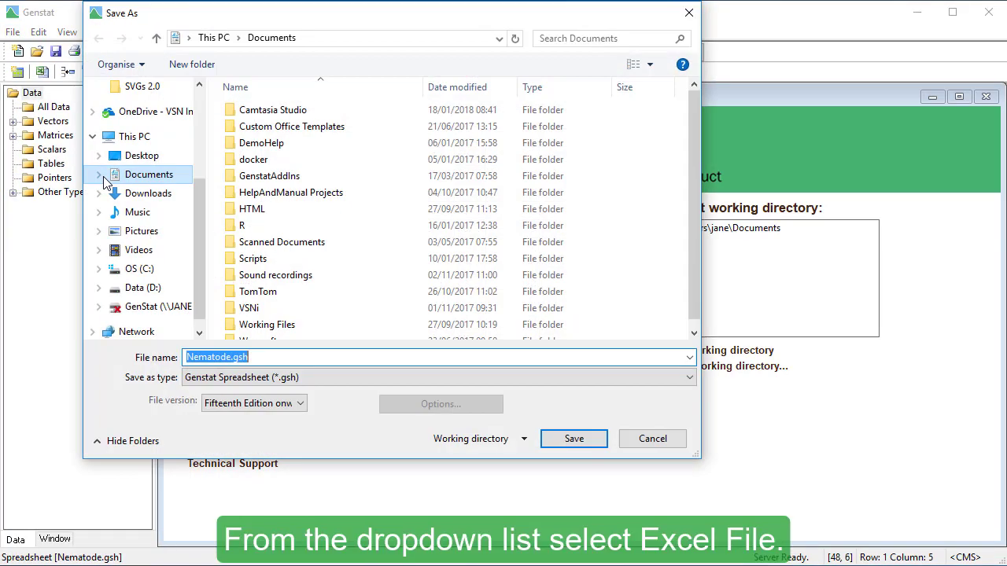
click(306, 377)
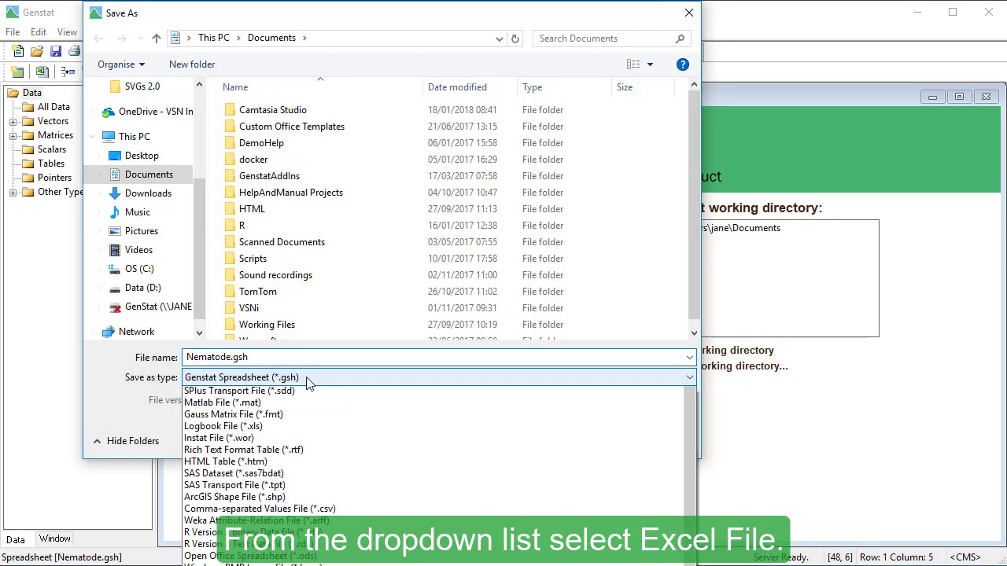
click(324, 428)
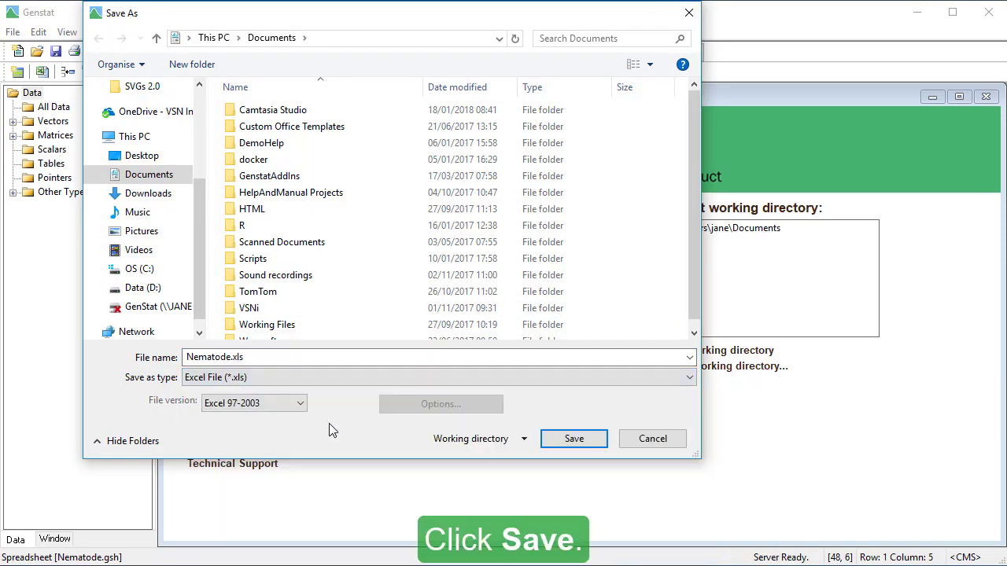
click(549, 443)
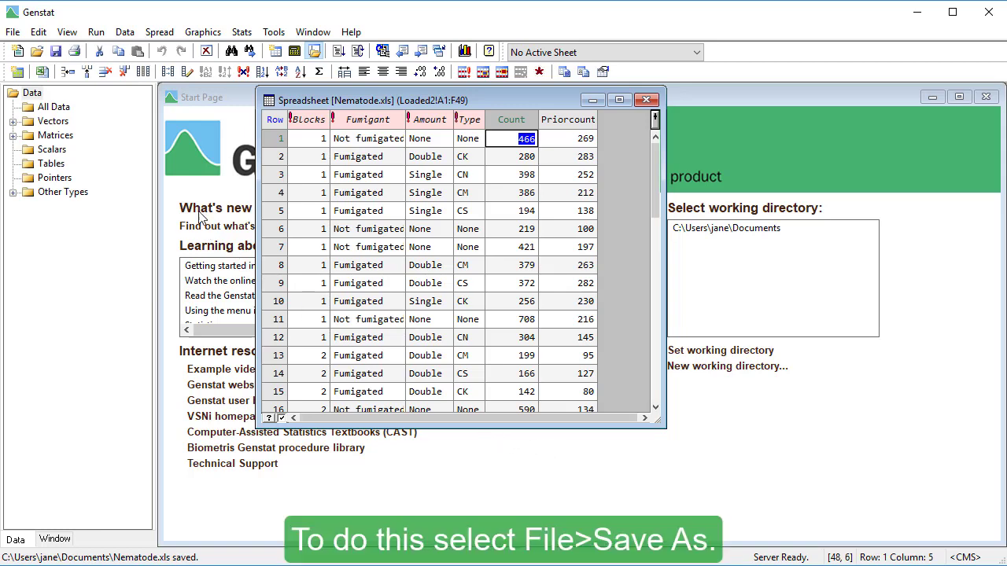
- Save the spreadsheet again as a Rich Text Format Table (*.rtf), creating Nematode.rtf
click(13, 31)
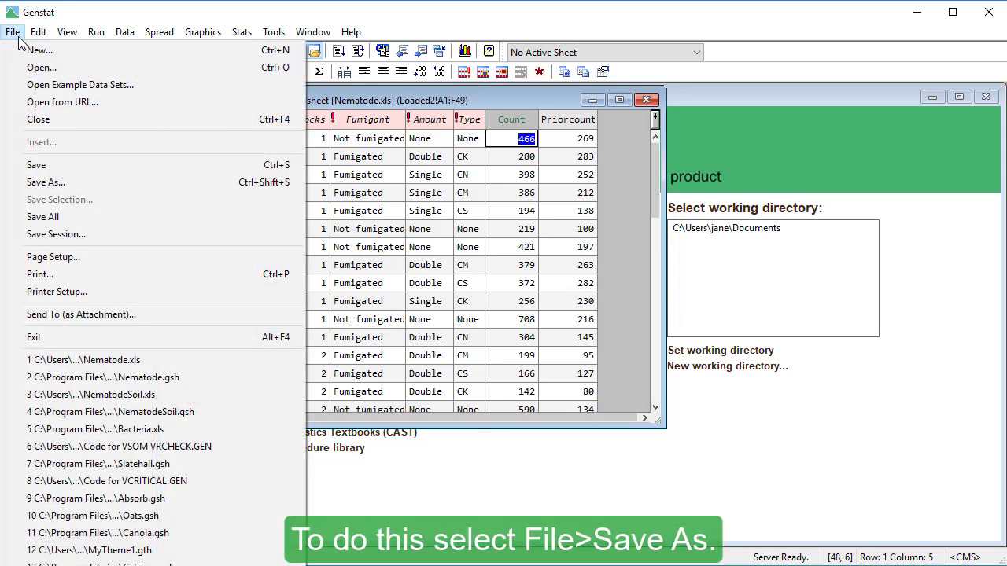
click(90, 179)
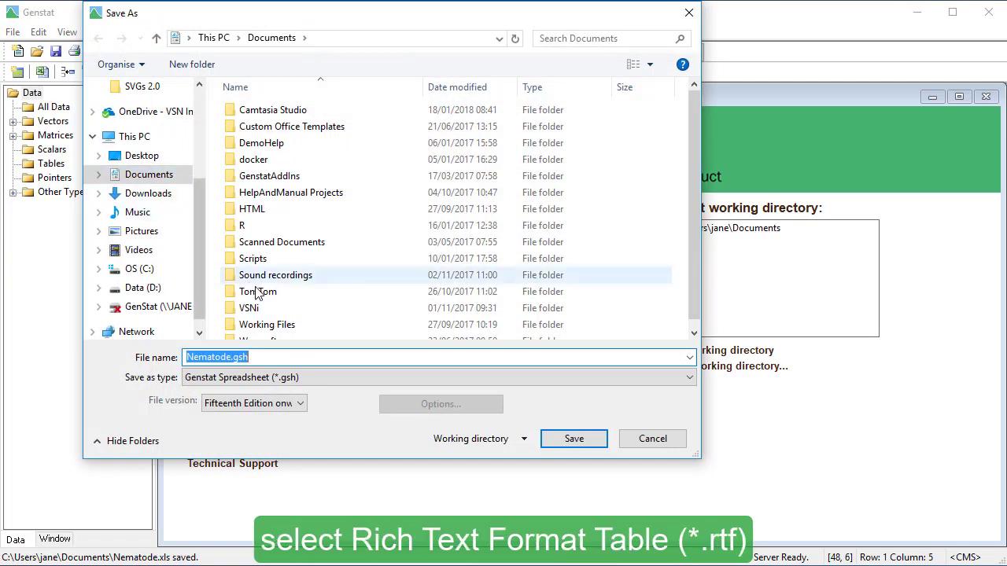
click(321, 375)
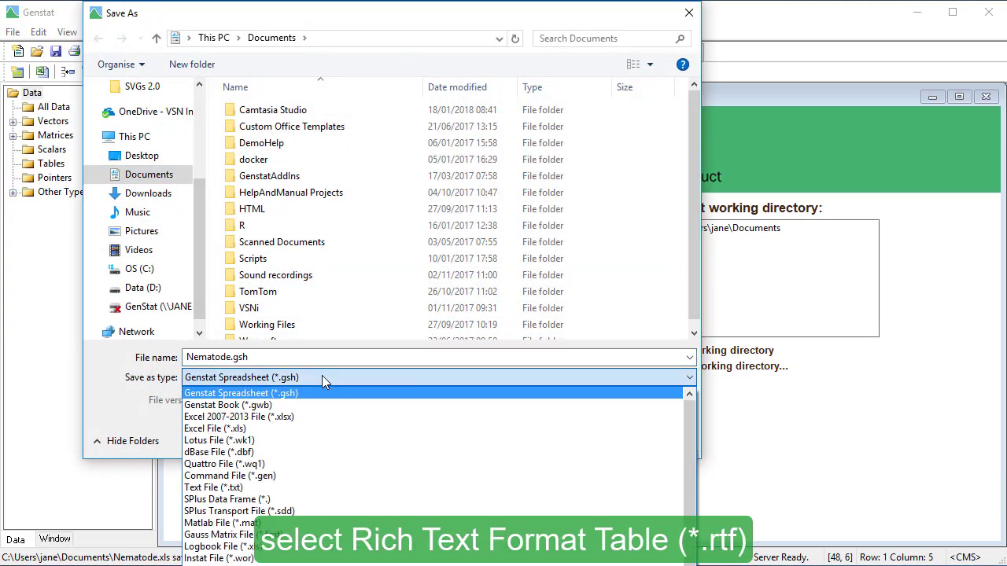
scroll(531, 506, down, 2)
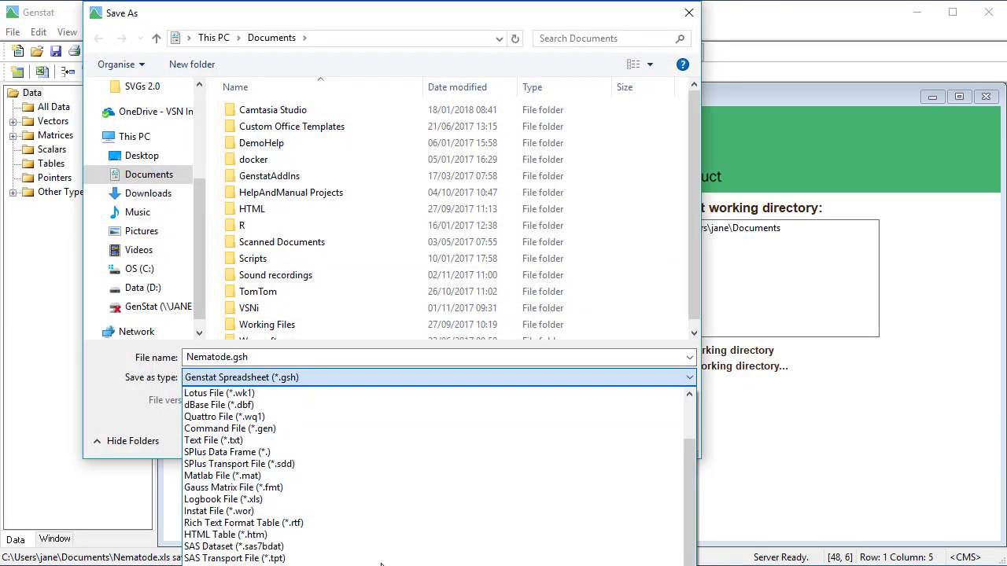
click(337, 525)
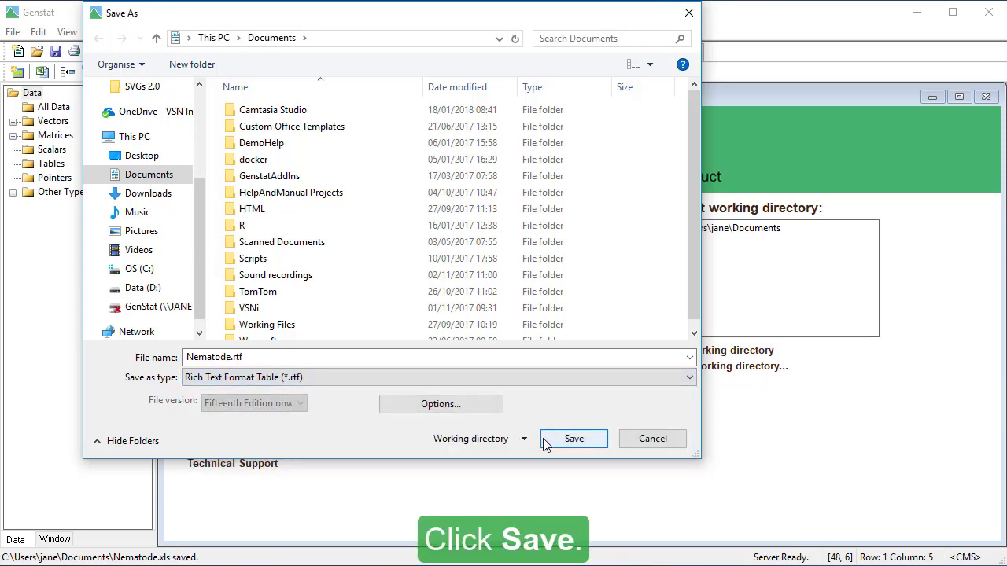
click(574, 439)
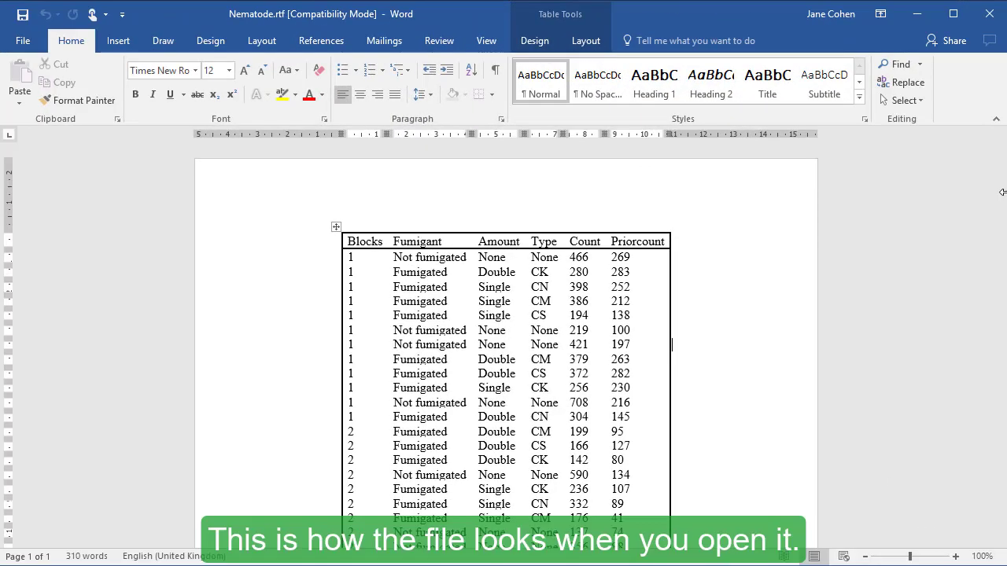
- Scroll through the Nematode.rtf data table in Word
mouse_move(1003, 196)
mouse_down()
mouse_move(995, 444)
mouse_move(997, 184)
mouse_up()
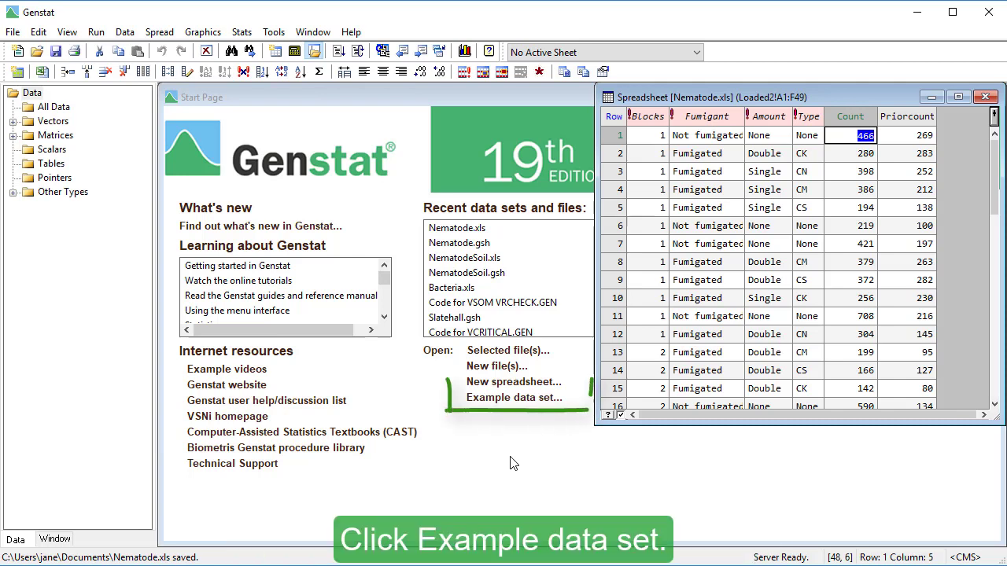
- Find 'nematodesoil' among the example data sets and open NematodeSoil.gsh
click(503, 401)
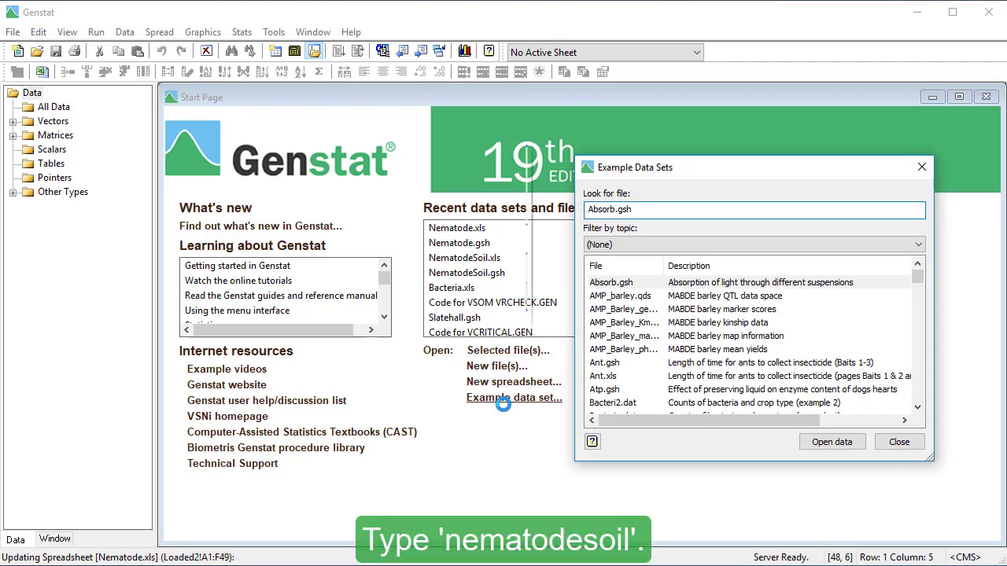
text(nema)
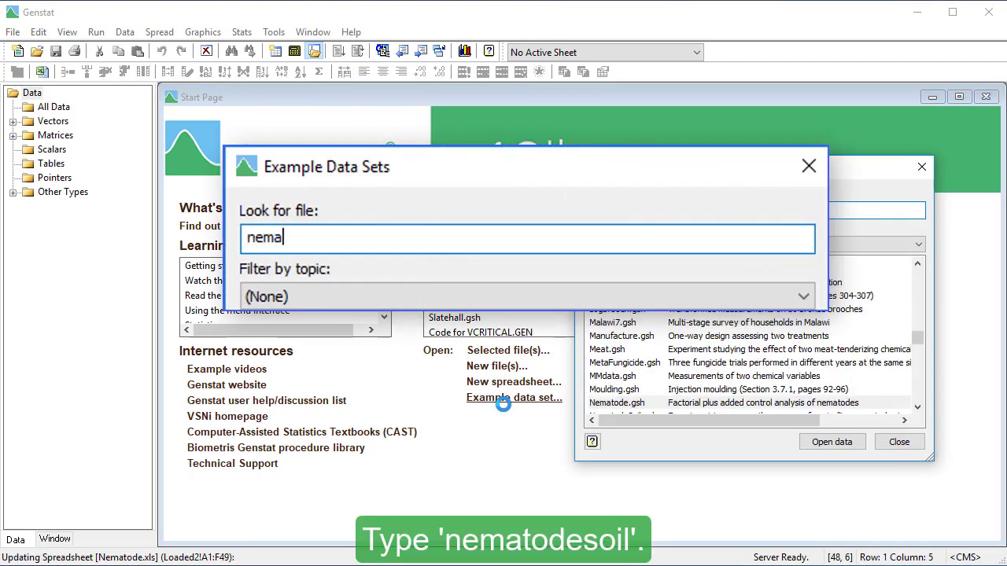
text(todesoil)
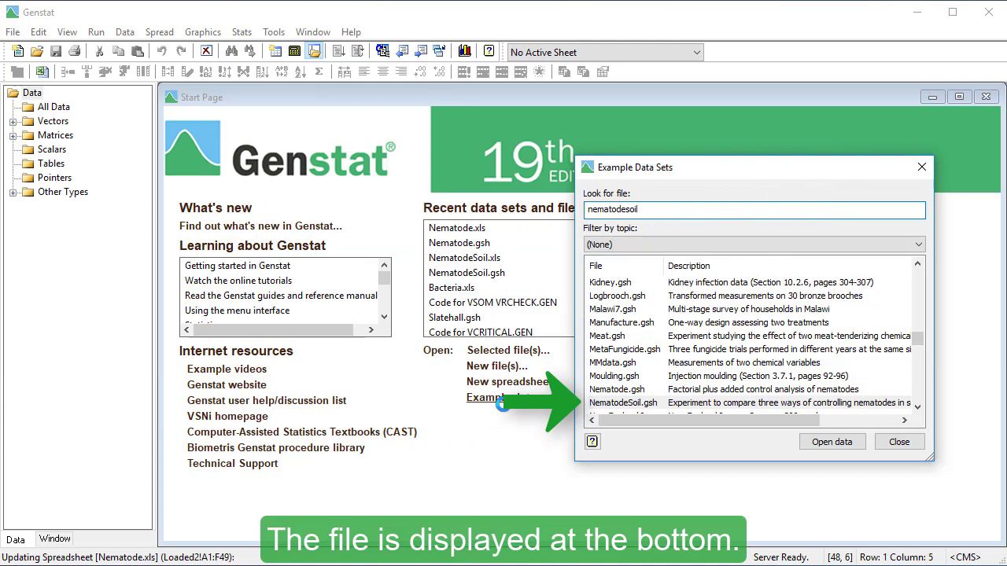
double_click(615, 403)
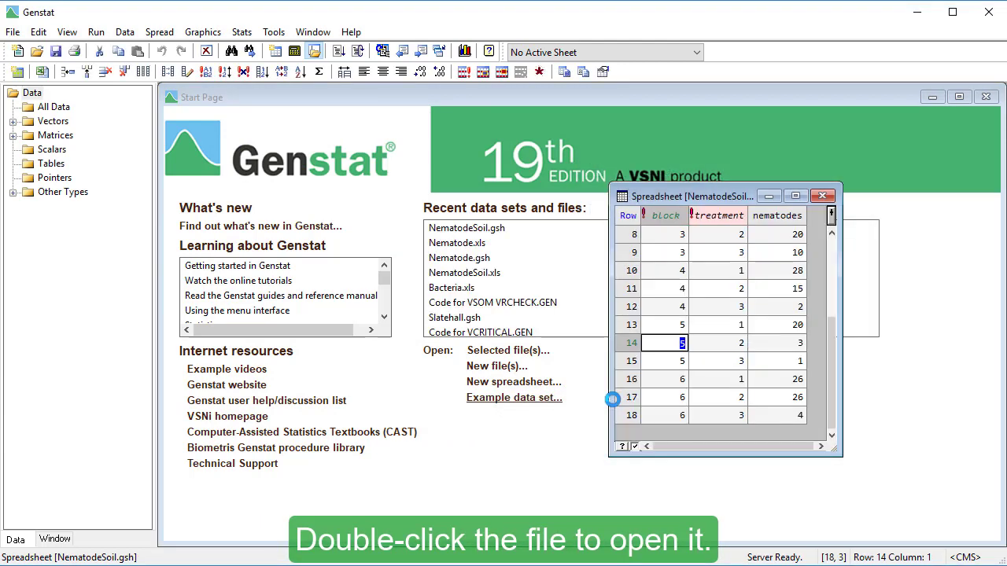
- Bring Nematode.xls to the front and place it left of the NematodeSoil spreadsheet
click(441, 51)
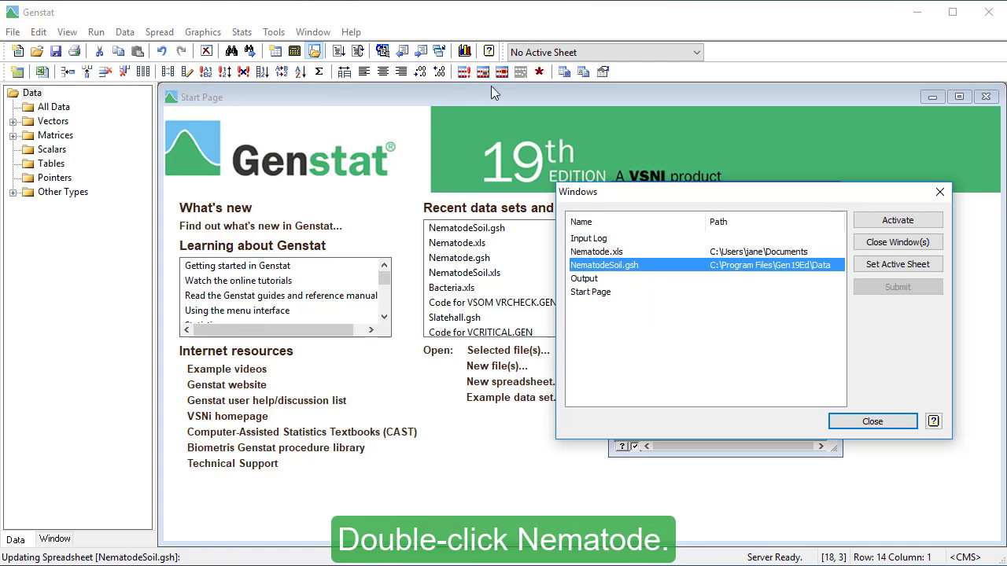
click(607, 251)
double_click(607, 254)
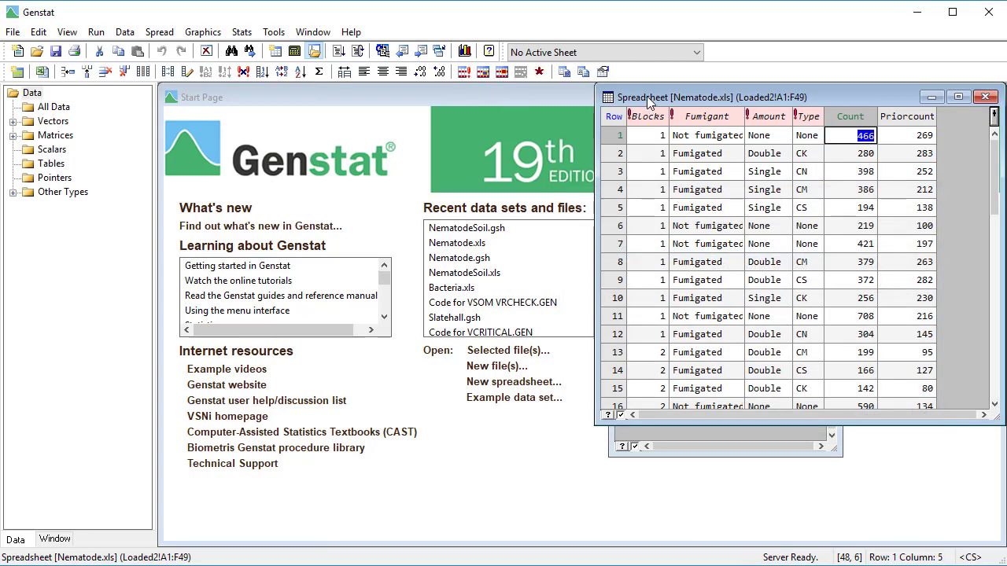
drag(647, 96, 235, 122)
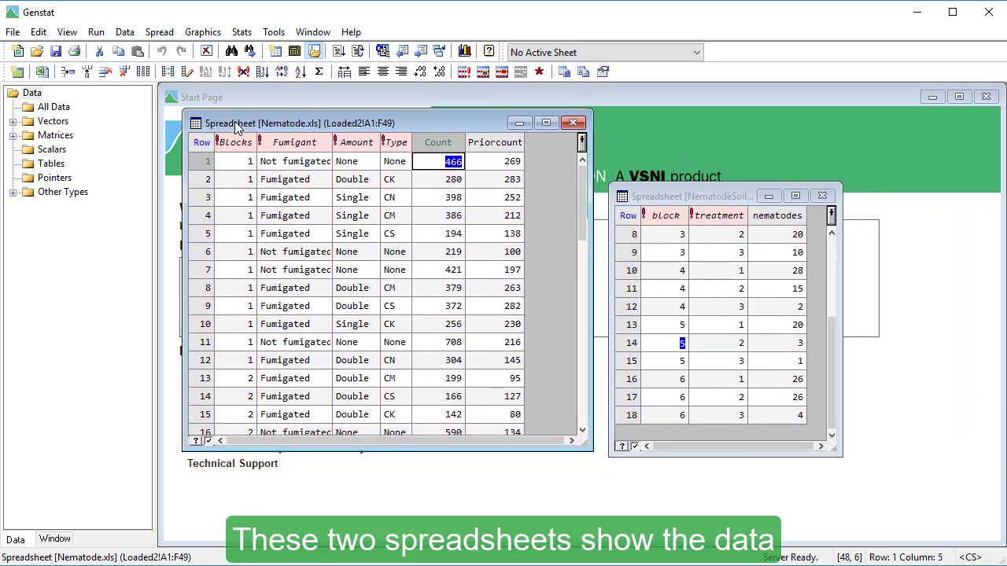
drag(345, 123, 341, 97)
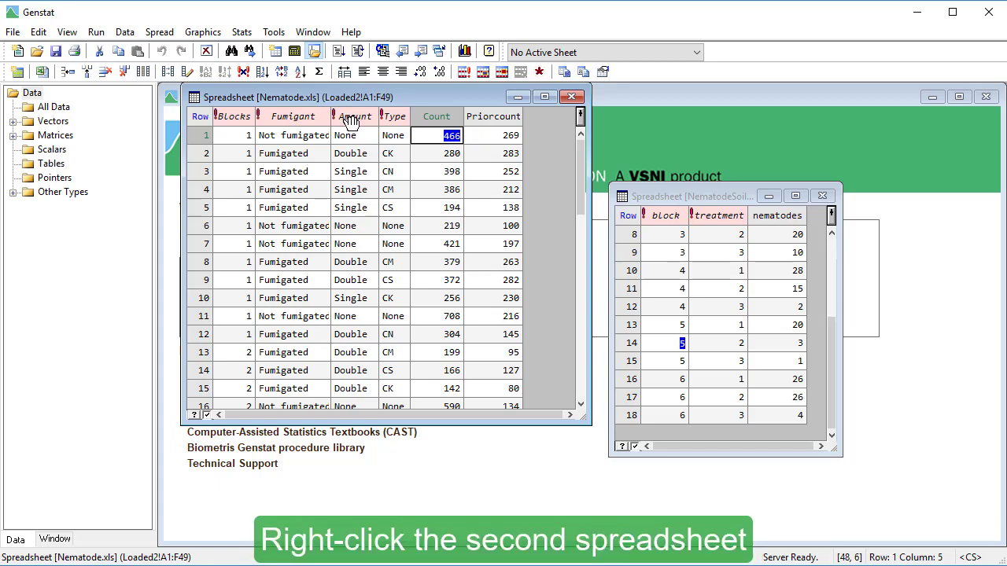
- Move the Nematode.xls sheet into the NematodeSoil book as Loaded2, then check both tabs
right_click(354, 129)
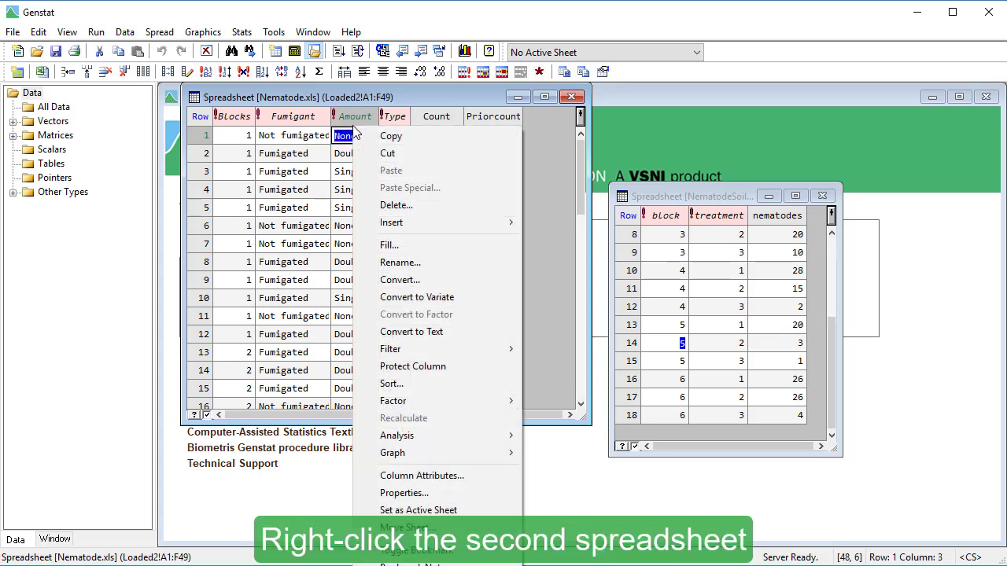
click(449, 528)
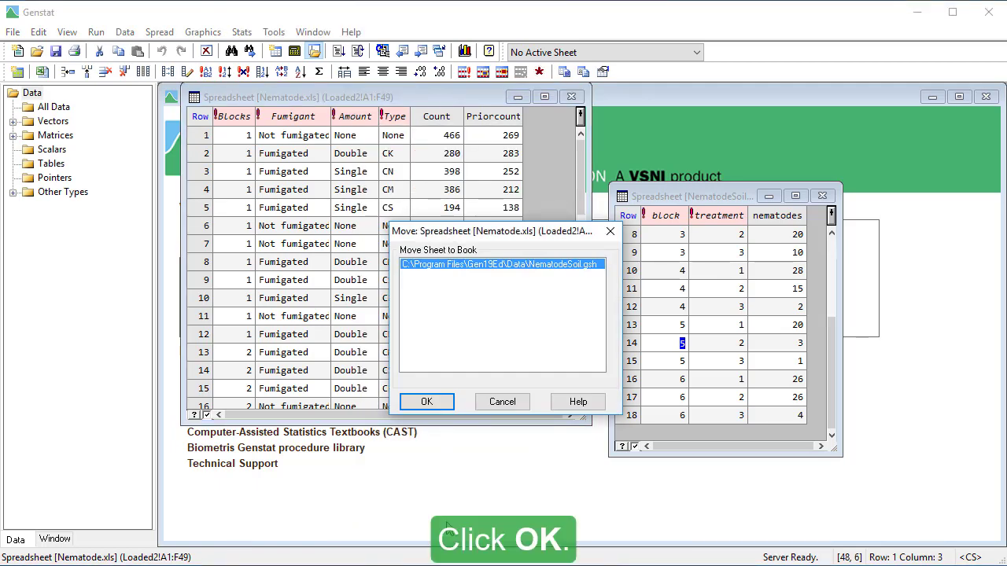
click(426, 402)
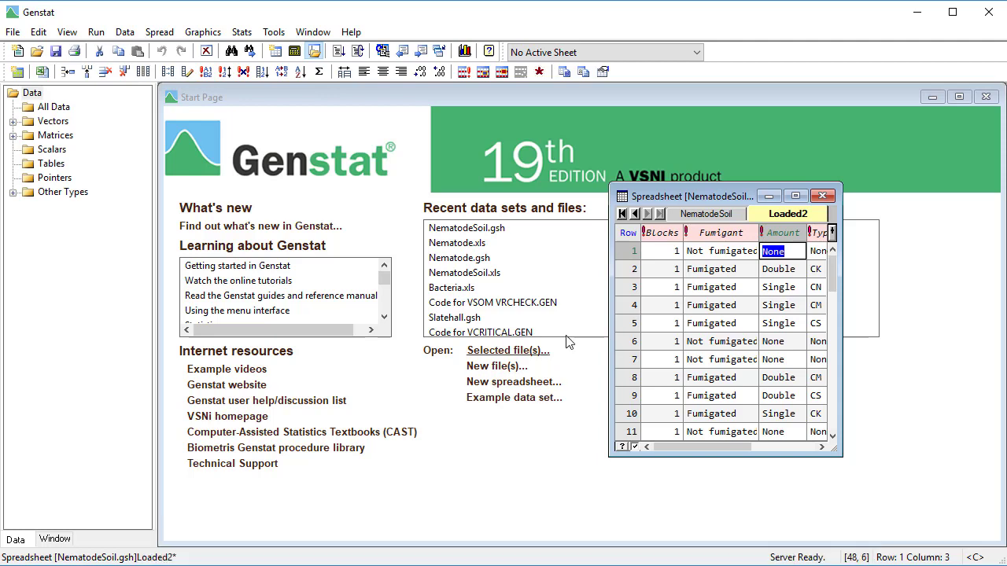
click(684, 220)
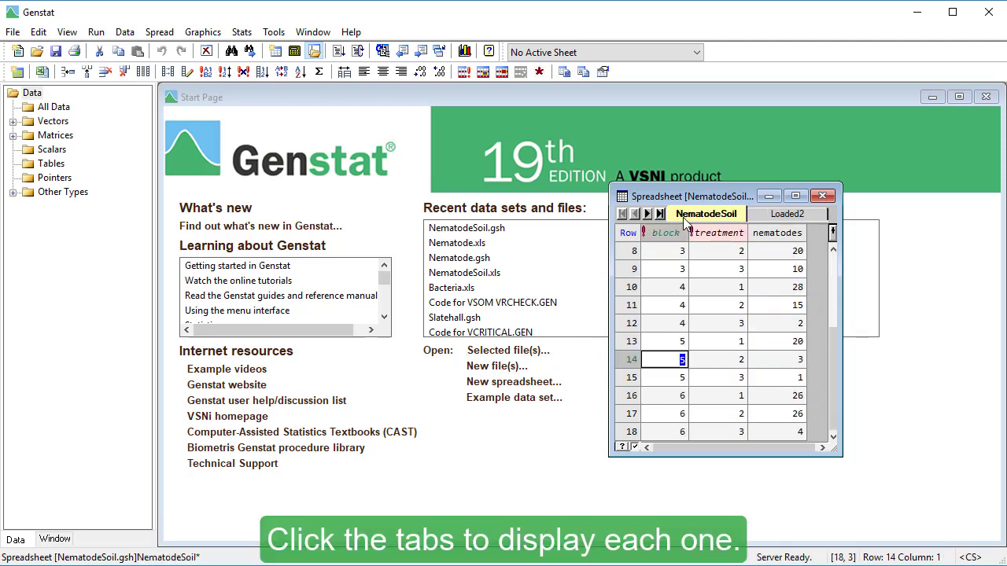
click(764, 214)
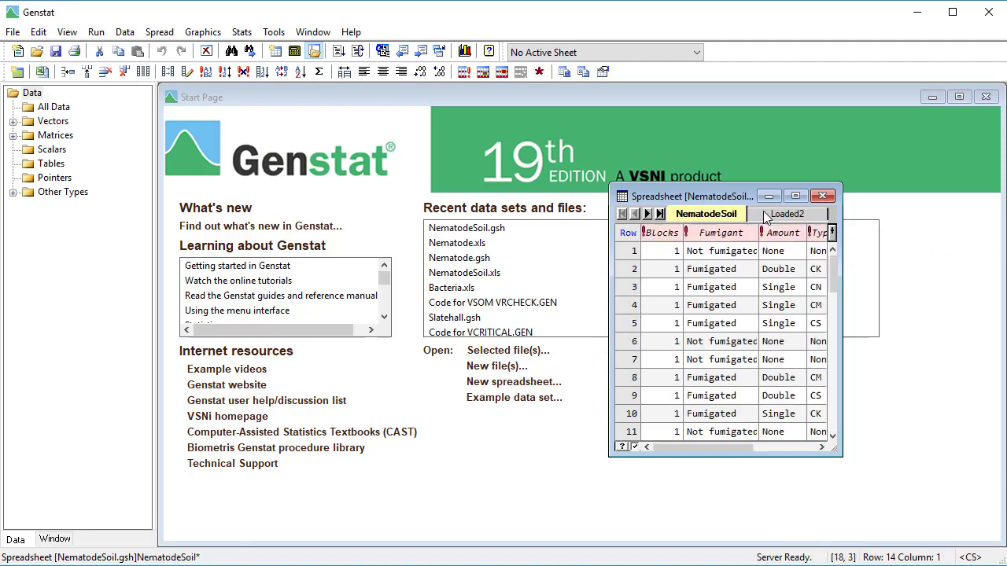
click(713, 216)
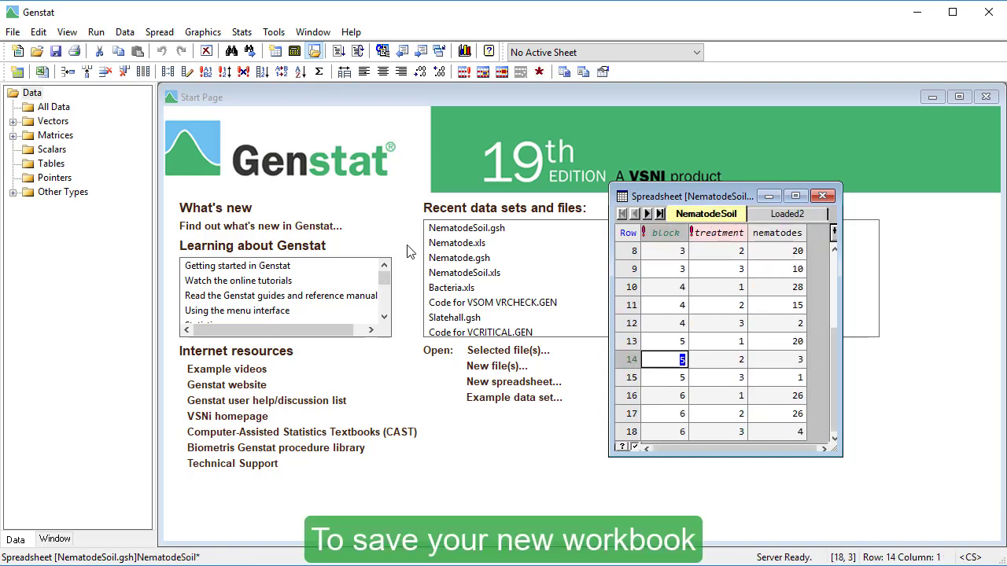
- Save both sheets of the book as Excel File (*.xls), creating NematodeSoil.xls
click(15, 33)
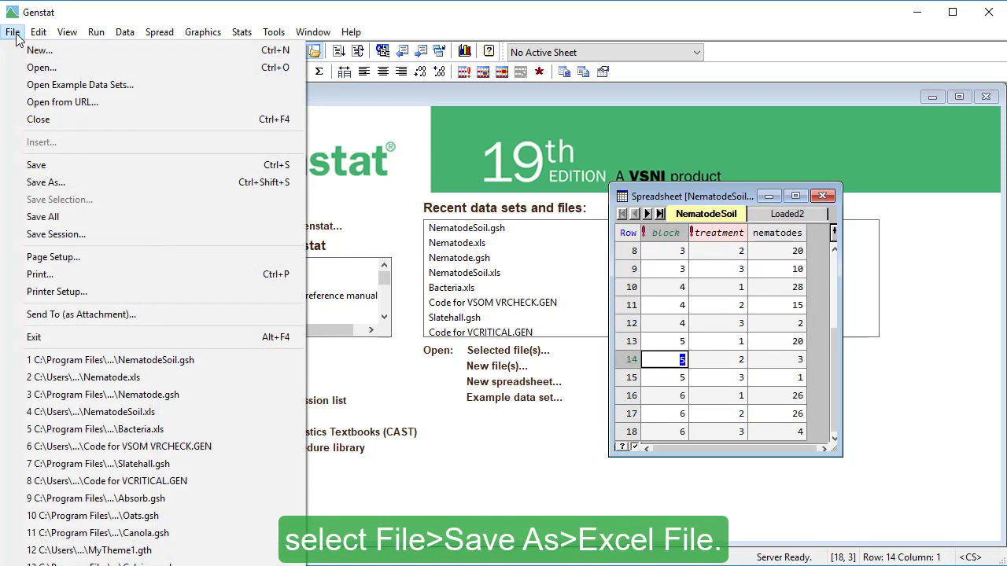
click(88, 182)
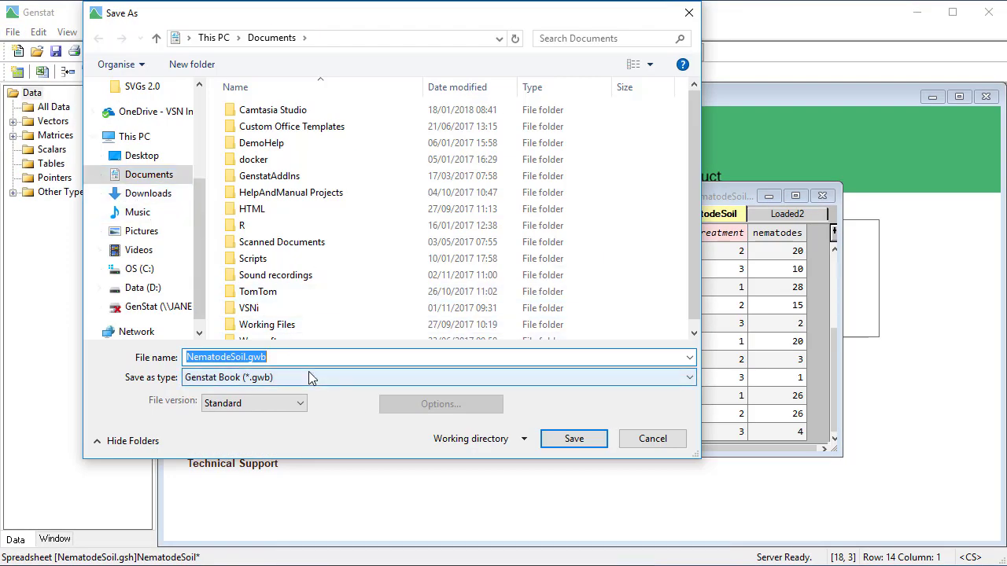
click(308, 374)
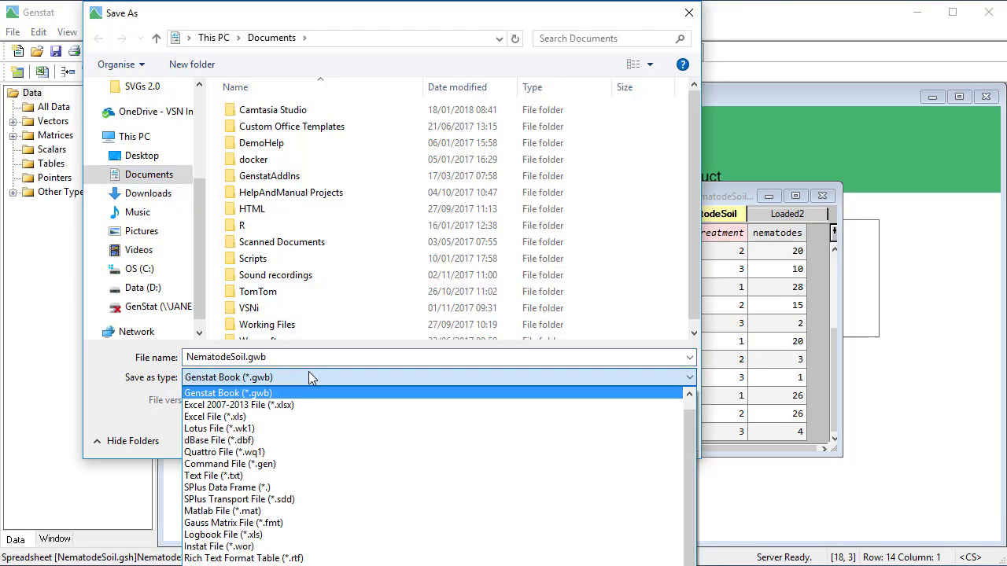
click(302, 417)
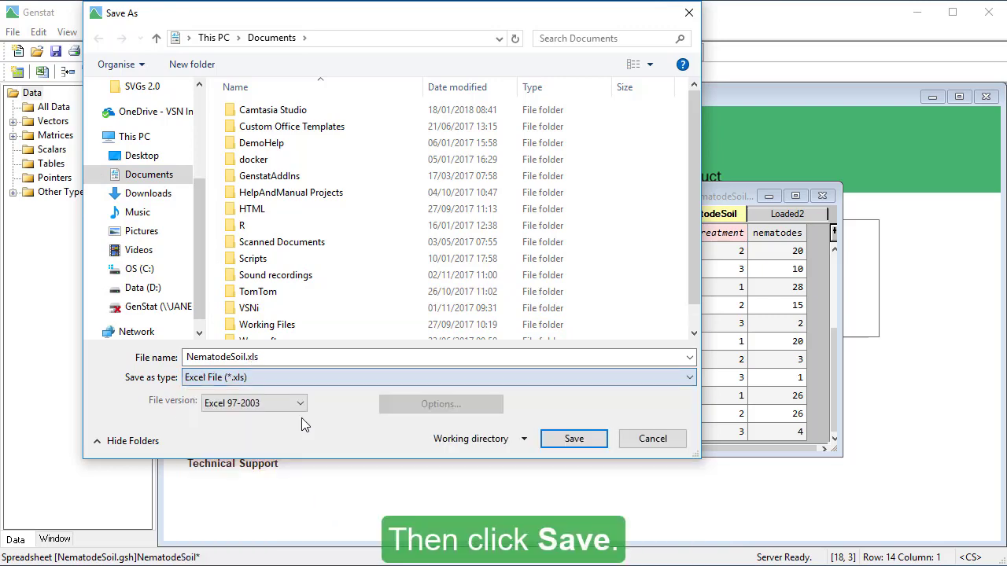
click(550, 439)
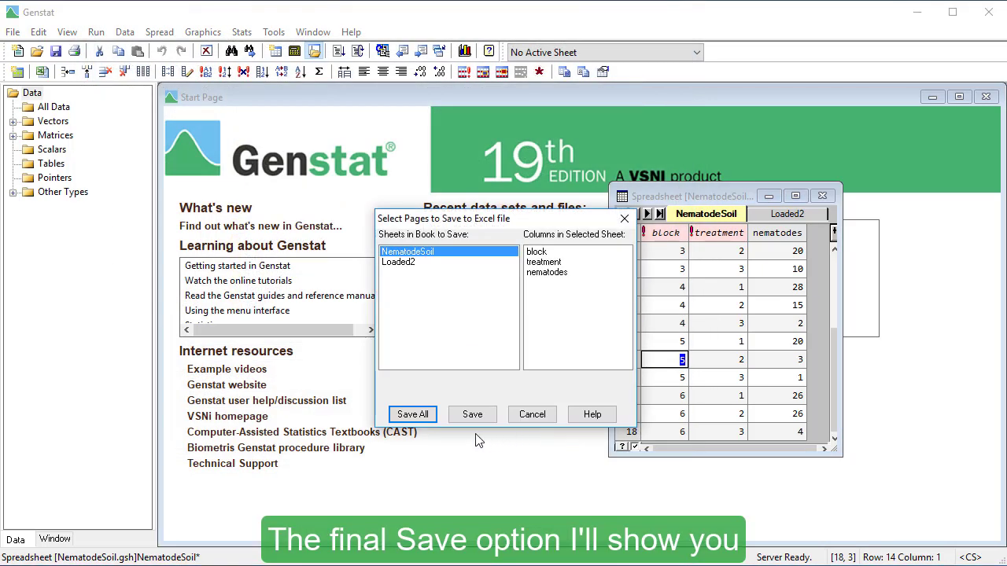
click(412, 415)
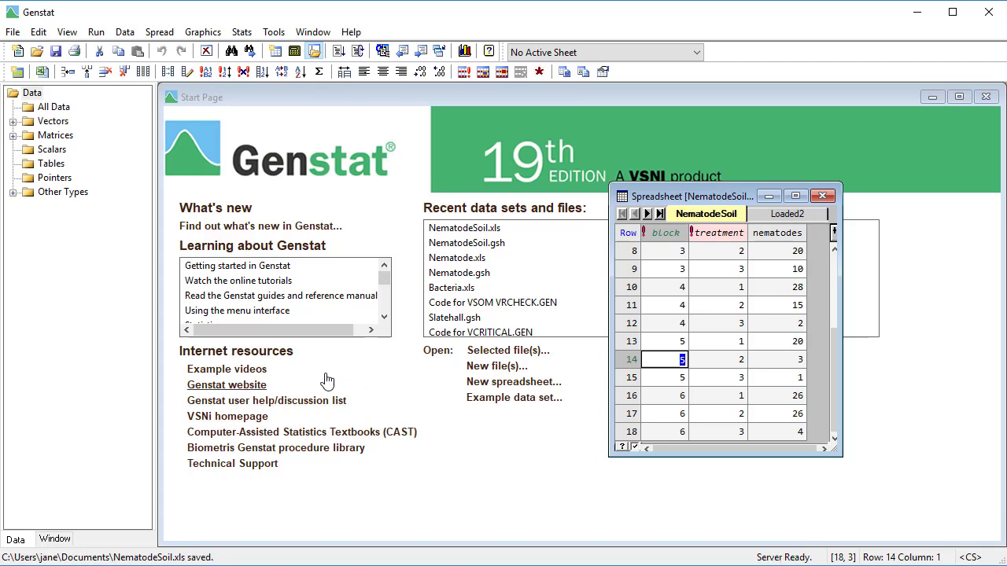
- Save the session as Session1.gsn, then reopen Genstat from that session file
click(13, 32)
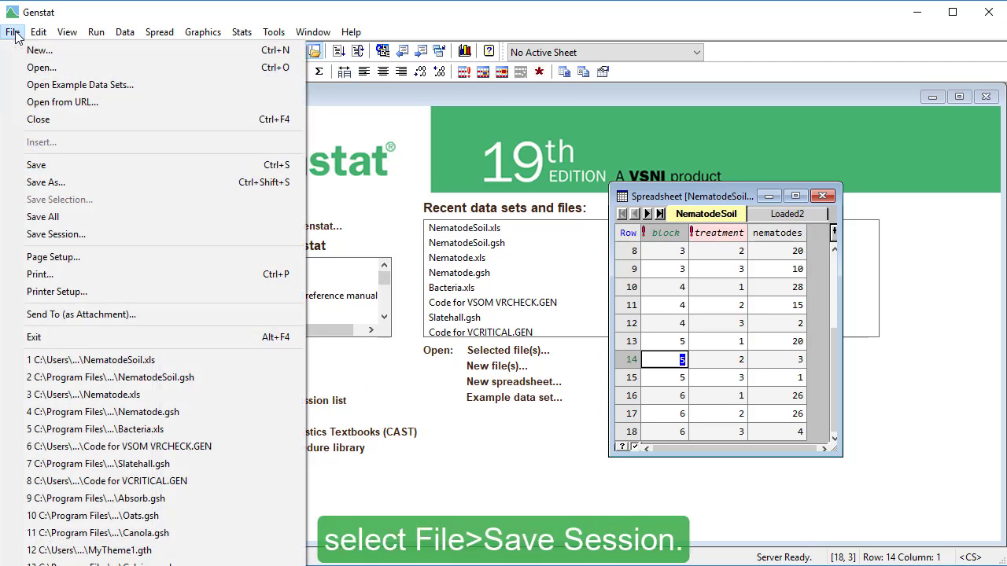
click(115, 232)
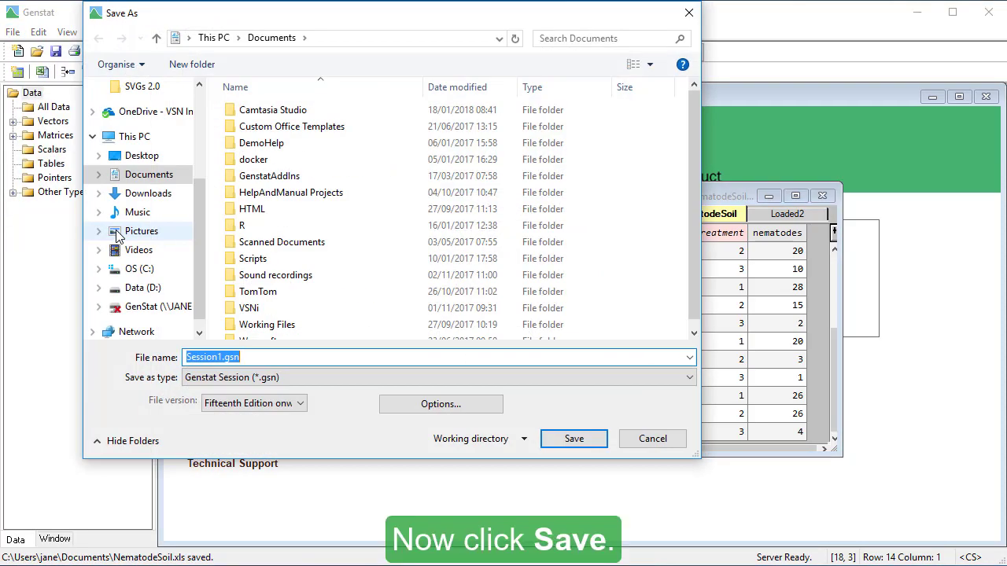
click(550, 440)
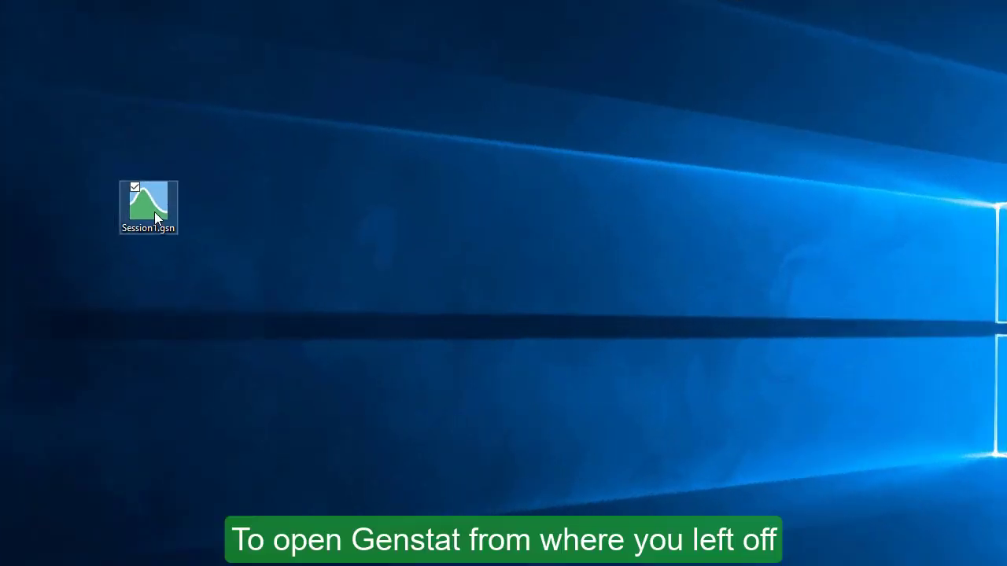
double_click(149, 209)
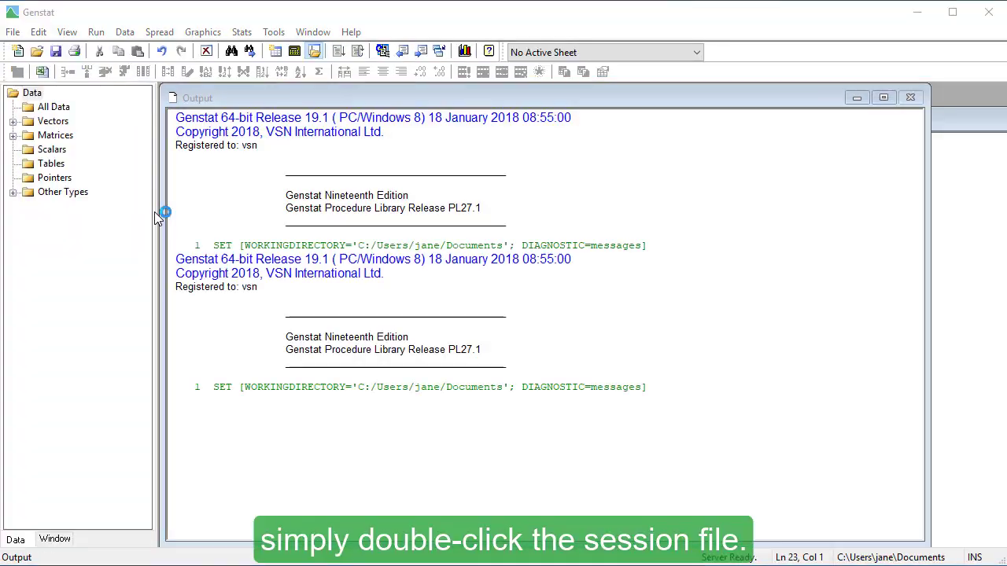